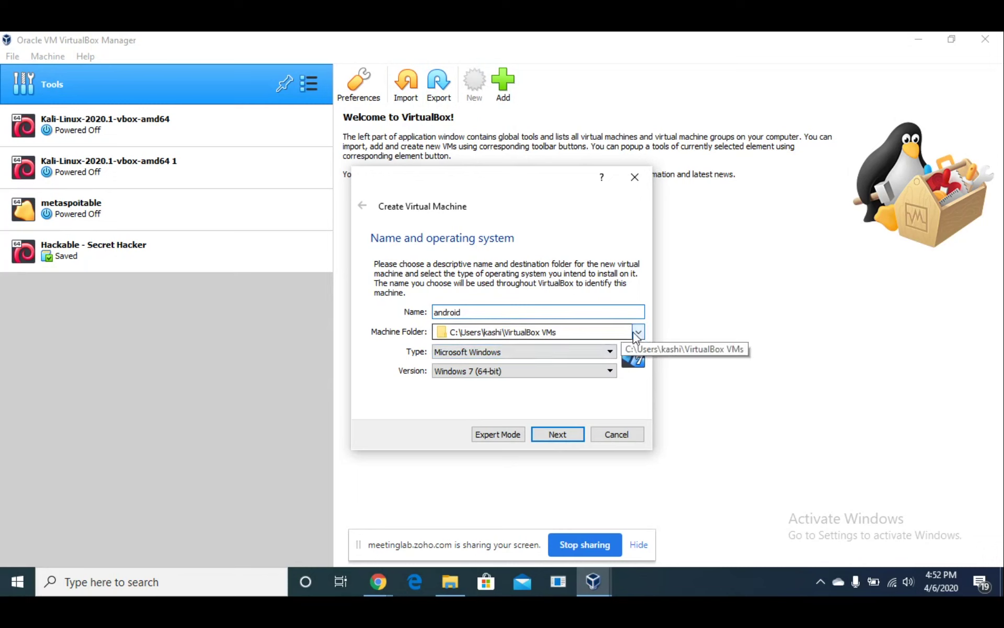
pyautogui.click(637, 333)
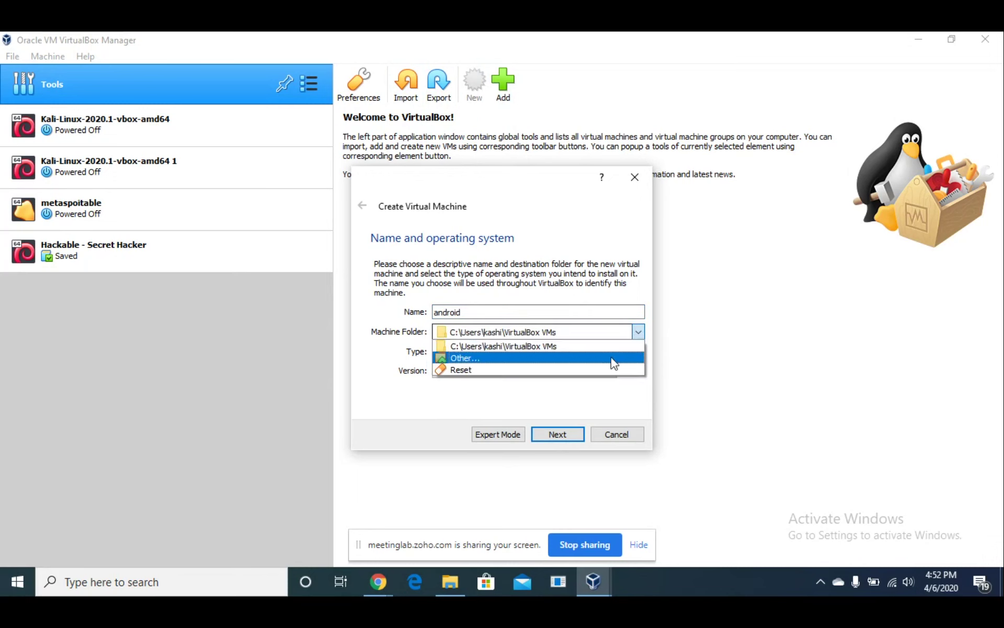
pyautogui.click(604, 332)
pyautogui.doubleClick(604, 332)
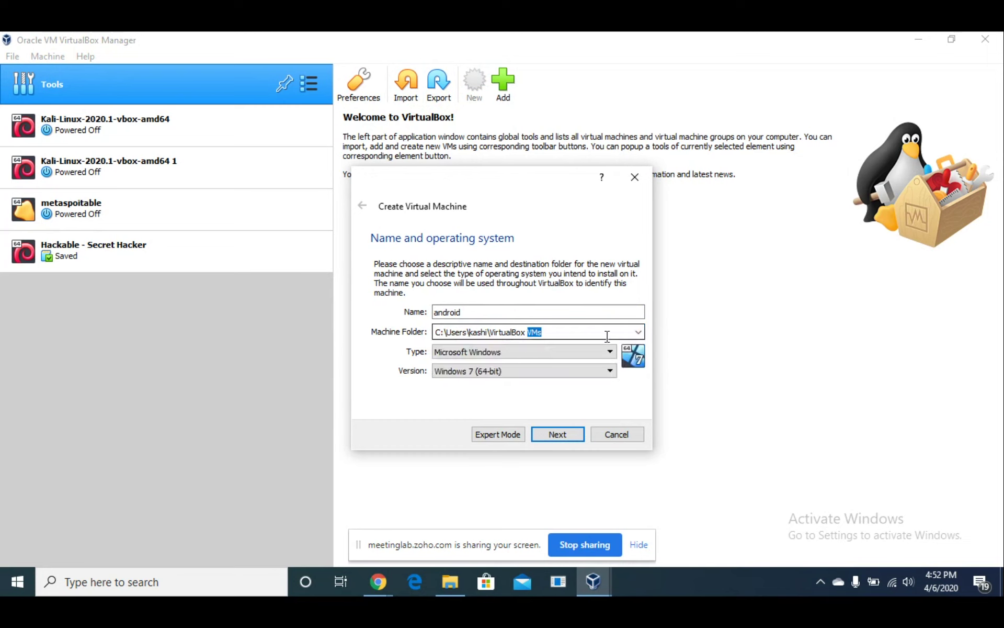
pyautogui.click(637, 333)
pyautogui.click(574, 357)
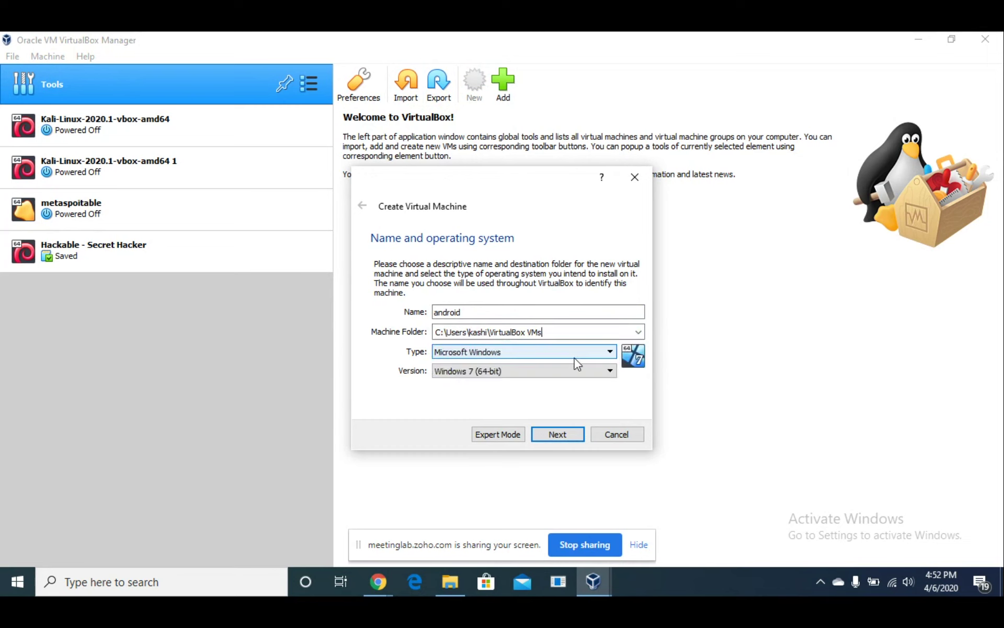
# Step: Set the new machine's type to Linux and version to Other Linux (64-bit), and continue to the memory size
pyautogui.click(575, 357)
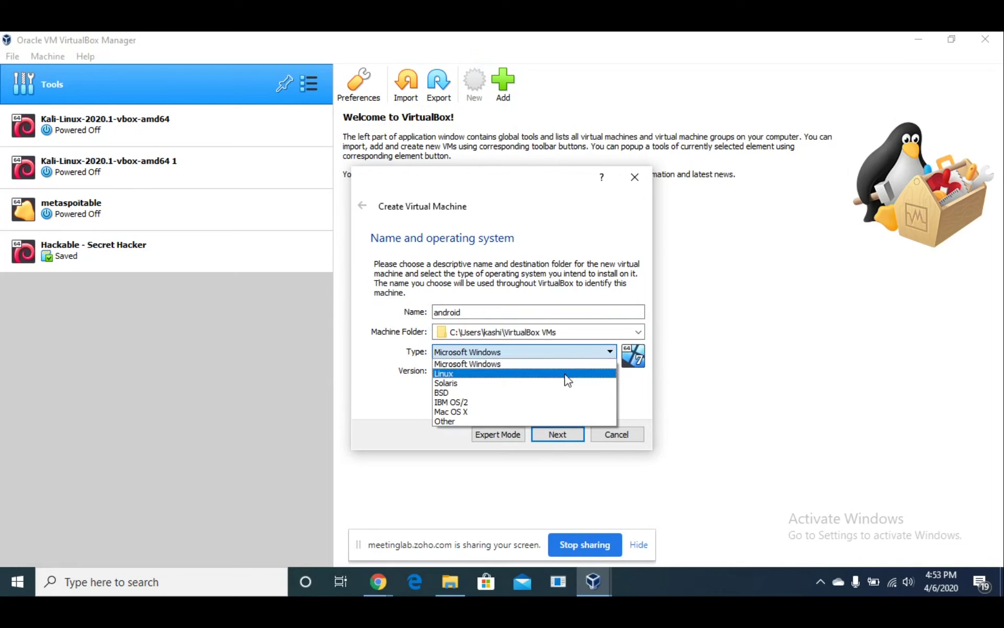
pyautogui.click(565, 374)
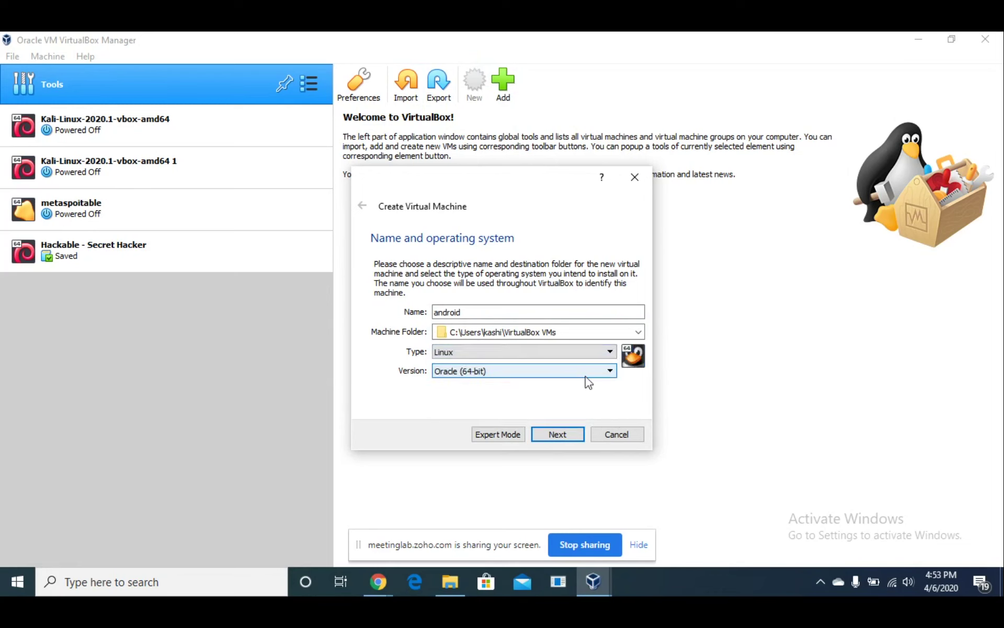
pyautogui.click(589, 372)
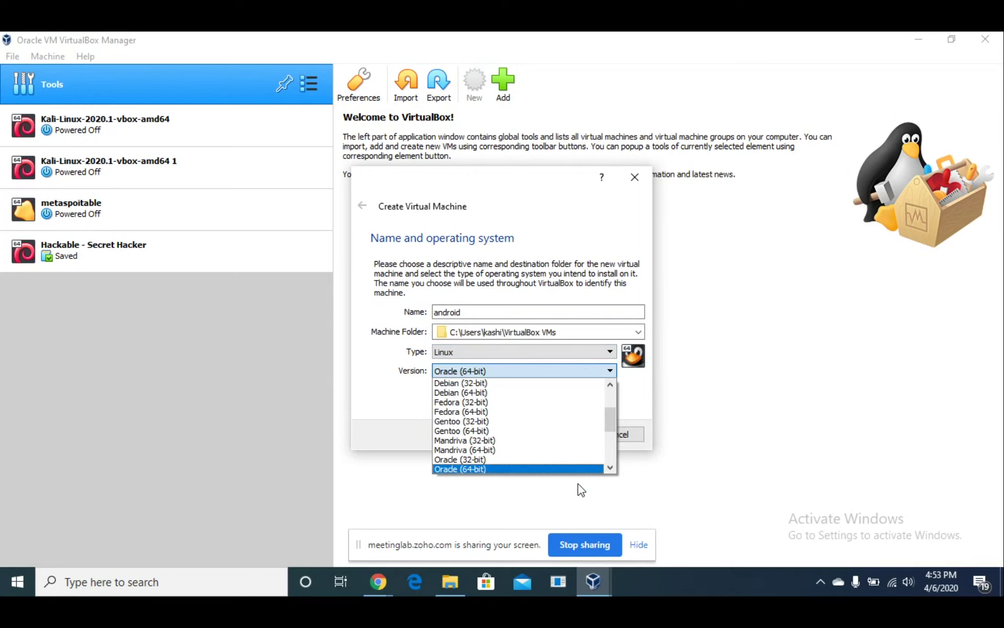
pyautogui.press('Down')
pyautogui.press('Down')
pyautogui.press('Down')
pyautogui.press('Down')
pyautogui.press('Down')
pyautogui.press('Down')
pyautogui.press('Down')
pyautogui.press('Down')
pyautogui.press('Down')
pyautogui.press('Down')
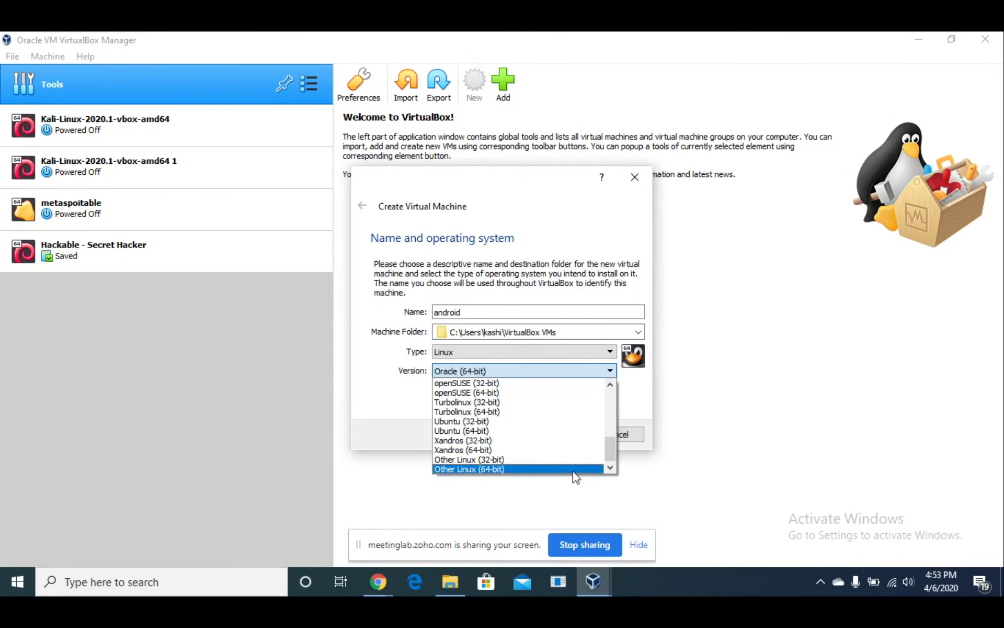
pyautogui.click(573, 470)
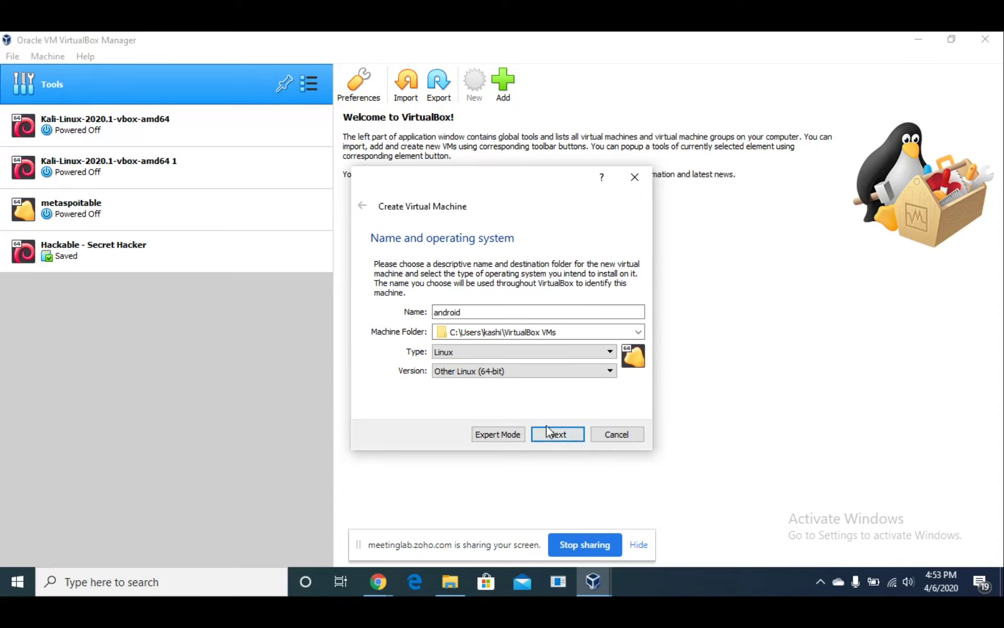
pyautogui.click(556, 437)
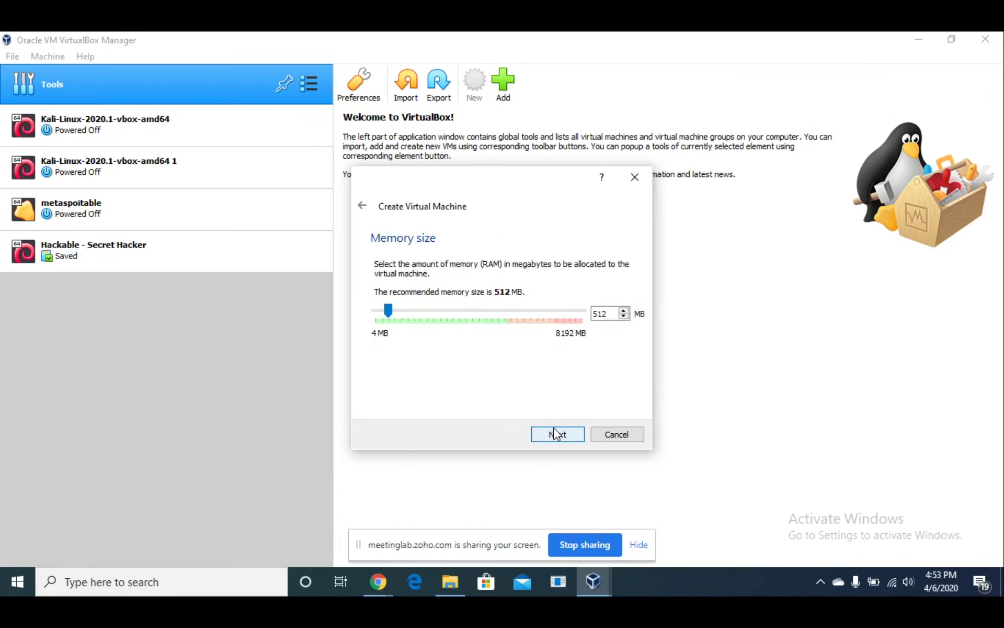
# Step: Allocate 2048 MB of memory to the virtual machine and continue to the hard disk options
pyautogui.moveTo(392, 317); pyautogui.dragTo(433, 320)
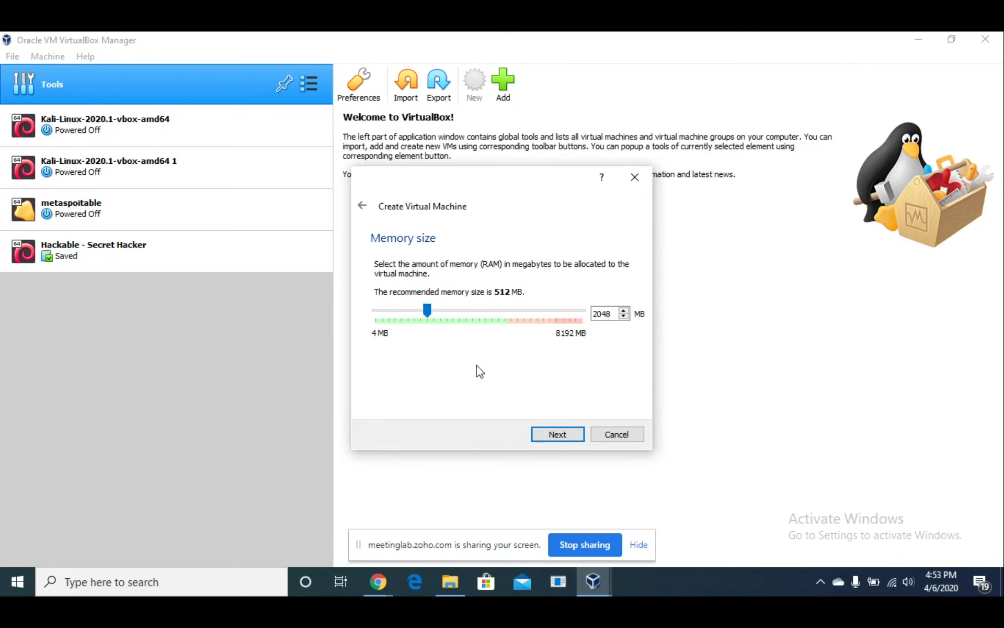
pyautogui.click(623, 317)
pyautogui.click(623, 317)
pyautogui.click(624, 317)
pyautogui.click(624, 317)
pyautogui.click(624, 317)
pyautogui.click(623, 316)
pyautogui.click(623, 317)
pyautogui.click(624, 311)
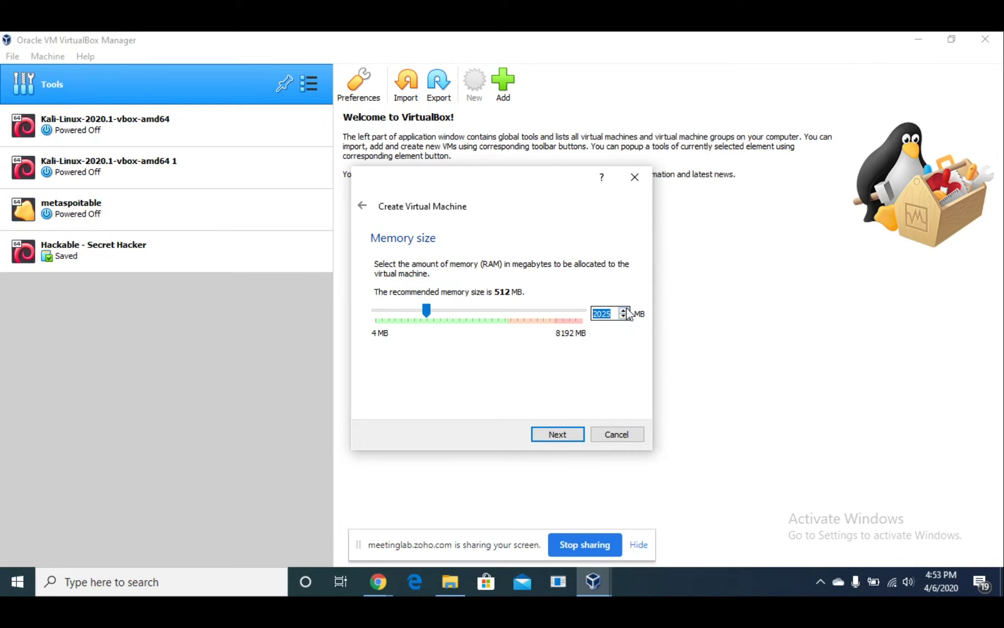
pyautogui.click(624, 311)
pyautogui.click(624, 310)
pyautogui.click(569, 434)
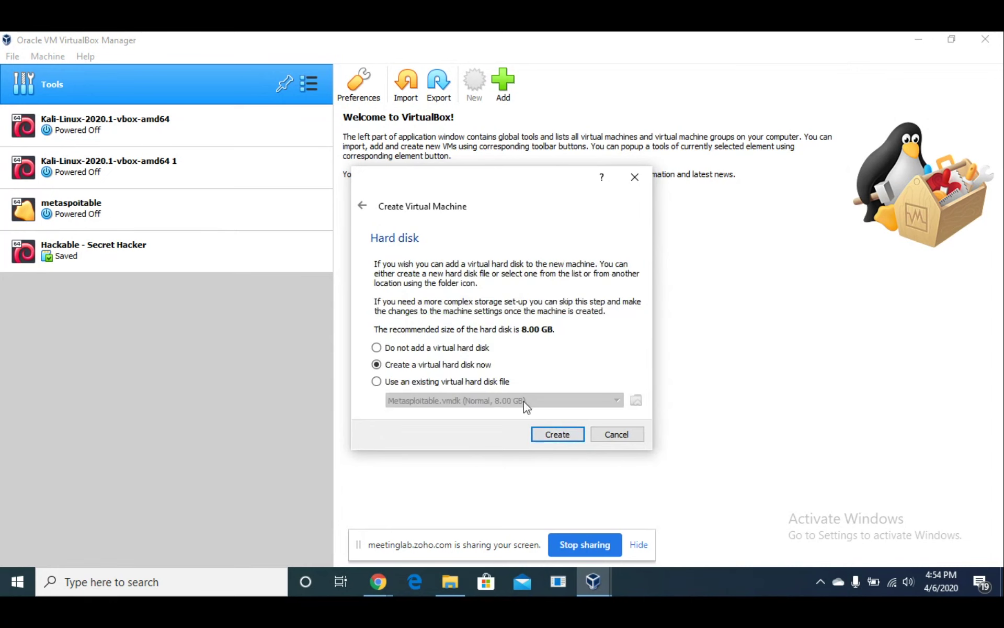
# Step: Create a new fixed-size VDI virtual hard disk of 23.40 GB for the android machine
pyautogui.click(550, 432)
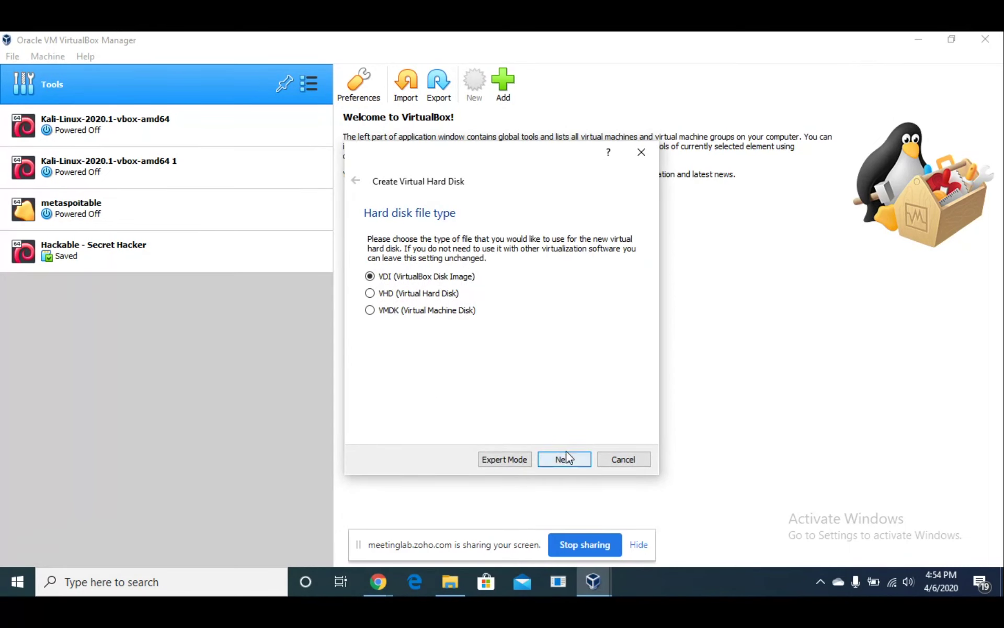
pyautogui.click(569, 461)
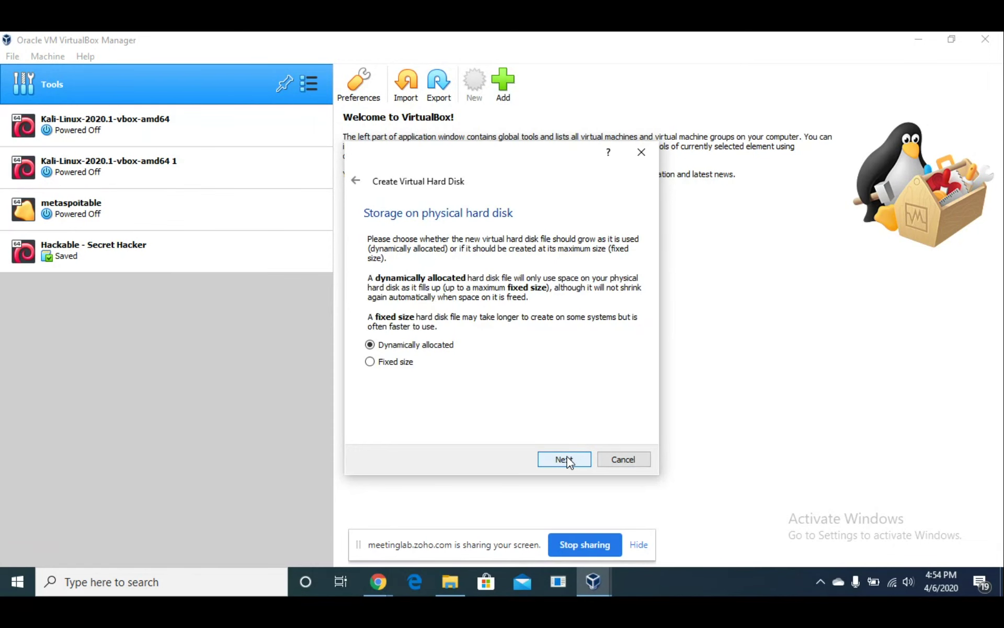
pyautogui.click(370, 361)
pyautogui.click(563, 463)
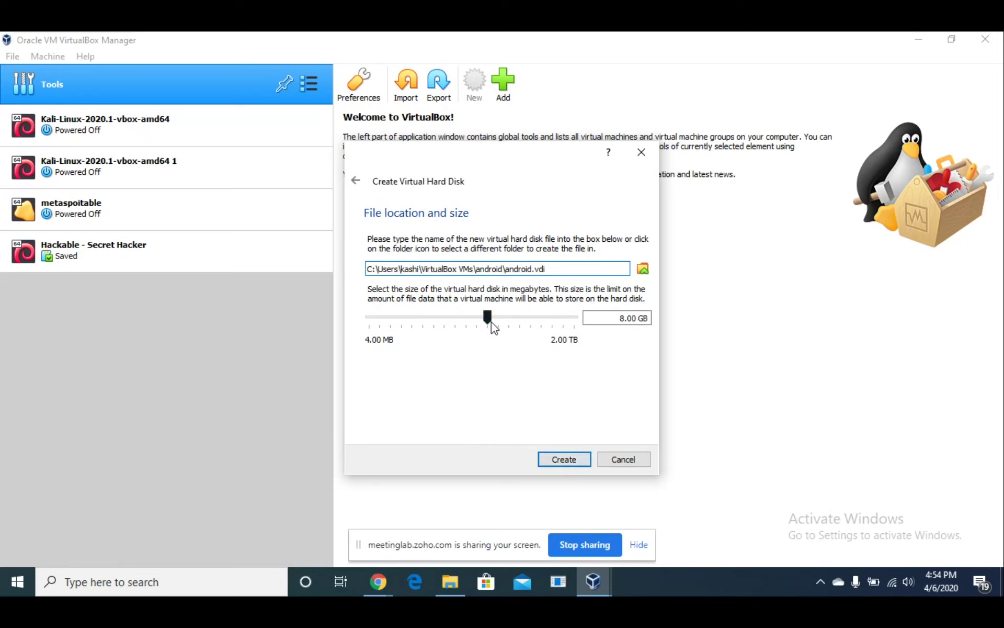
pyautogui.moveTo(491, 321)
pyautogui.mouseDown()
pyautogui.moveTo(520, 322)
pyautogui.moveTo(499, 321)
pyautogui.moveTo(506, 327)
pyautogui.mouseUp()
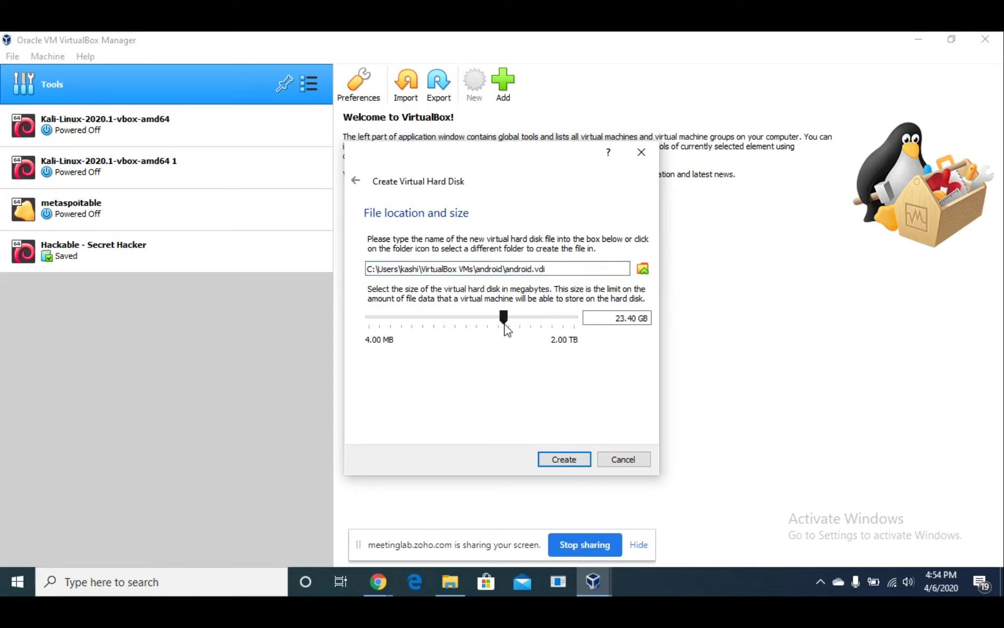
pyautogui.click(572, 461)
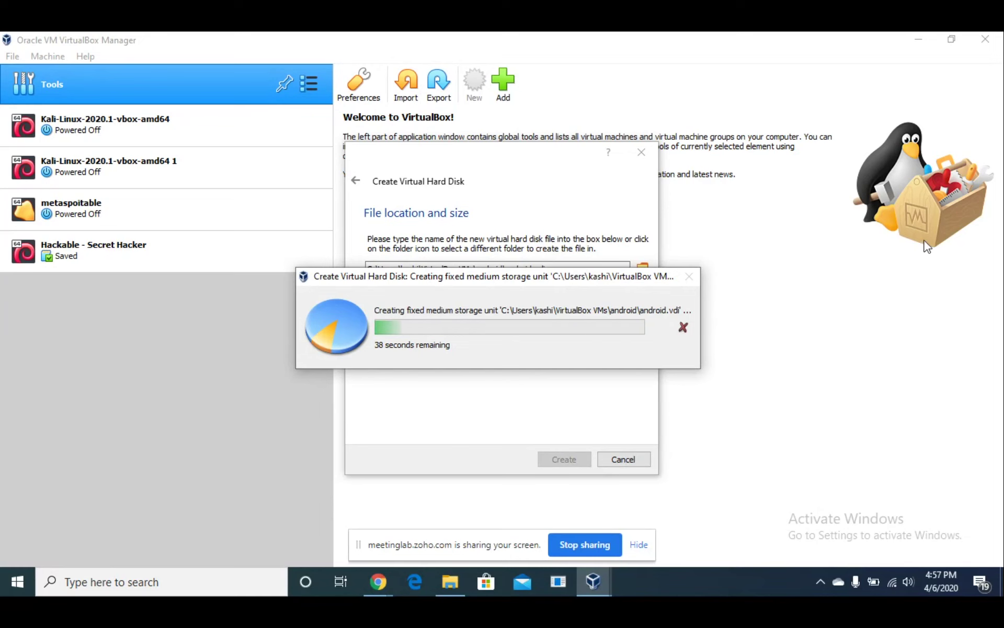
# Step: Switch to the Zoho meeting in Chrome, accept the screen control request and download the desktop app
pyautogui.click(919, 45)
pyautogui.click(594, 586)
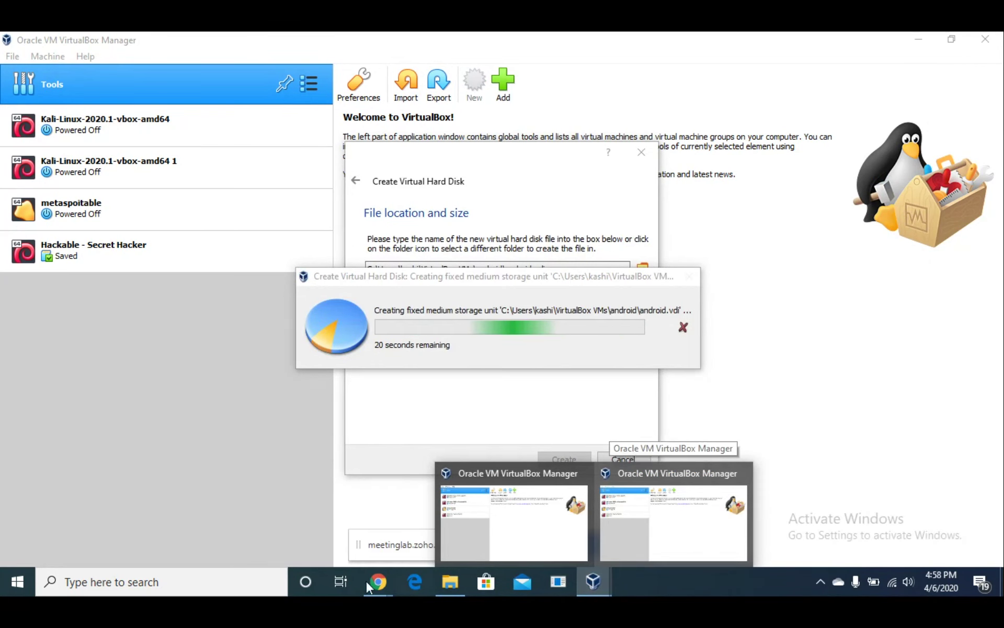
pyautogui.moveTo(372, 579)
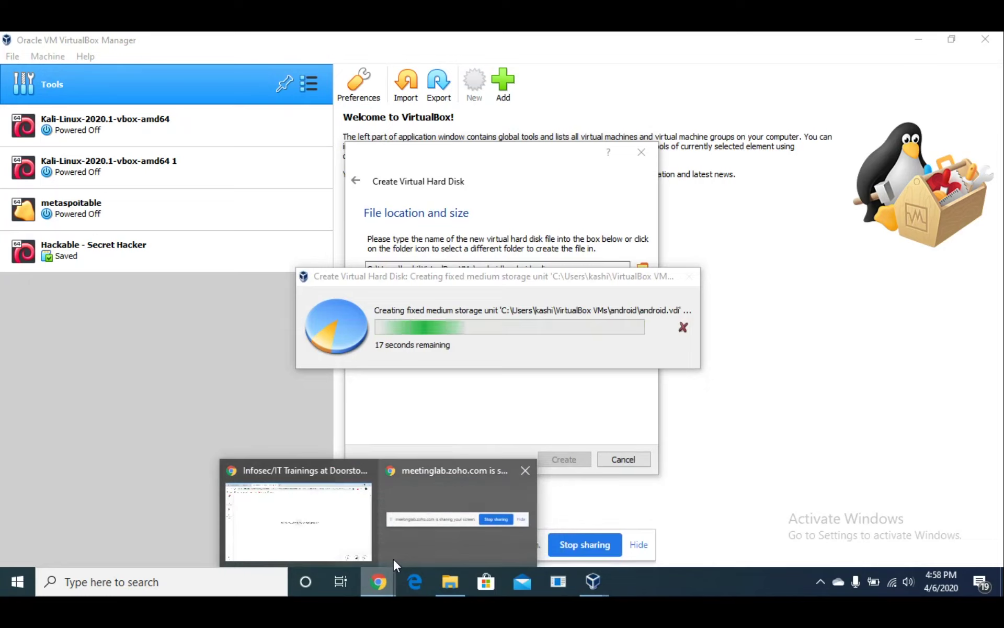
pyautogui.click(343, 551)
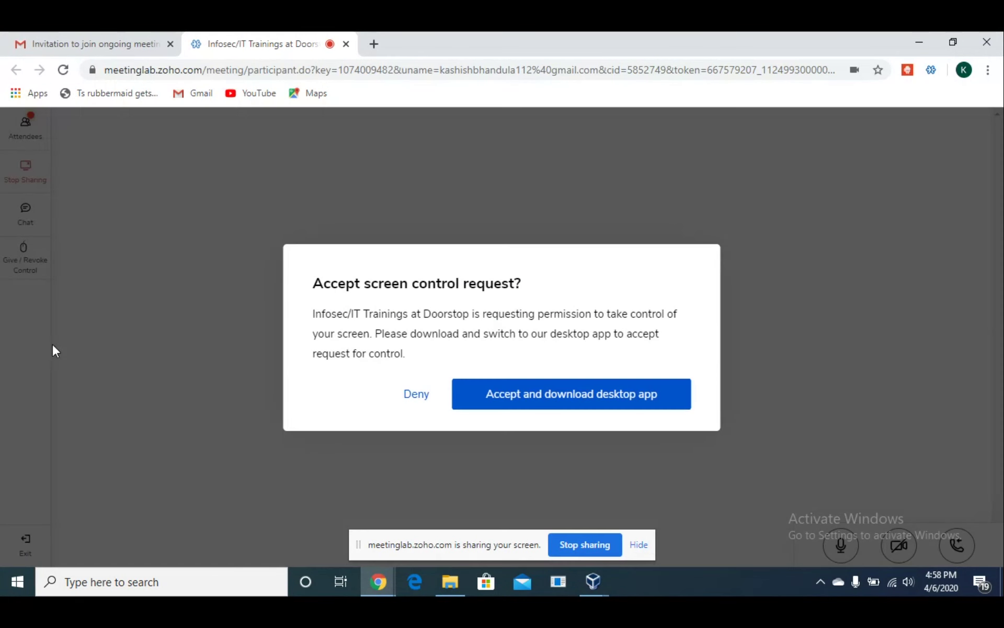
pyautogui.click(581, 393)
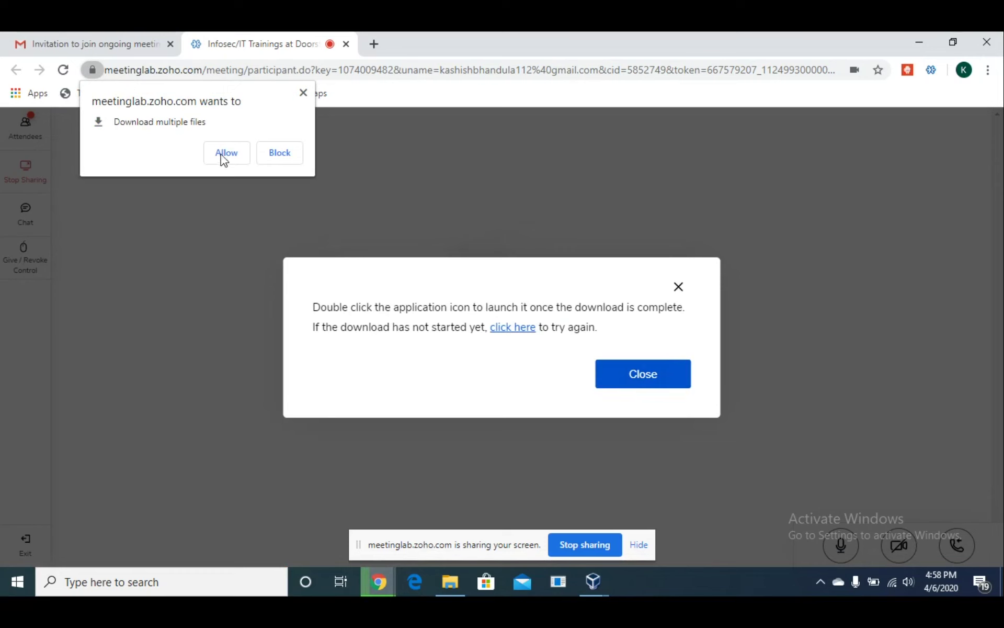
pyautogui.click(529, 329)
pyautogui.click(667, 369)
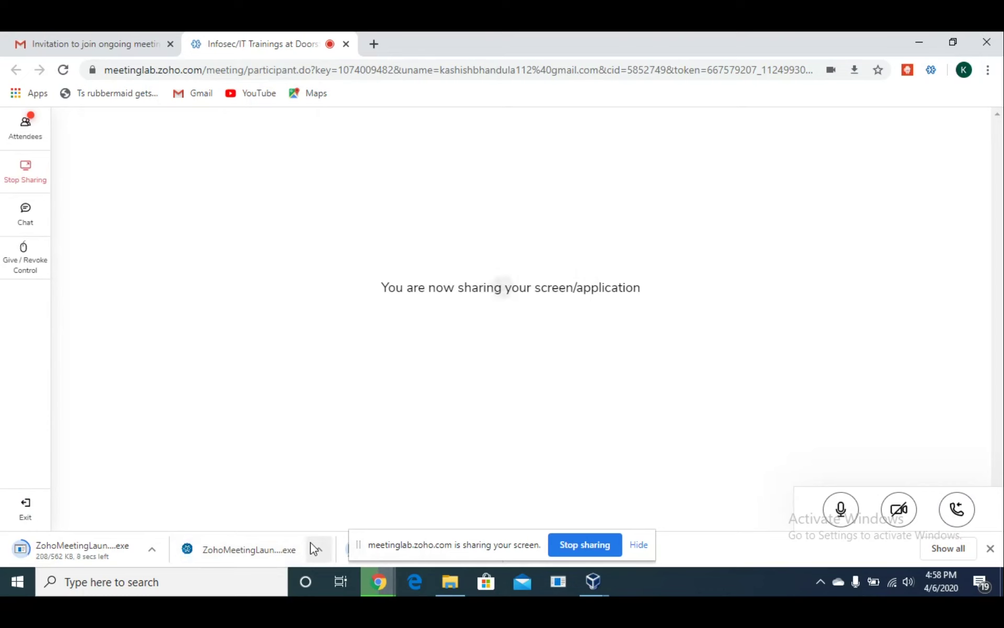
# Step: Cancel the unfinished ZohoMeetingLauncher download and run the launcher that has already been downloaded
pyautogui.rightClick(136, 557)
pyautogui.click(165, 546)
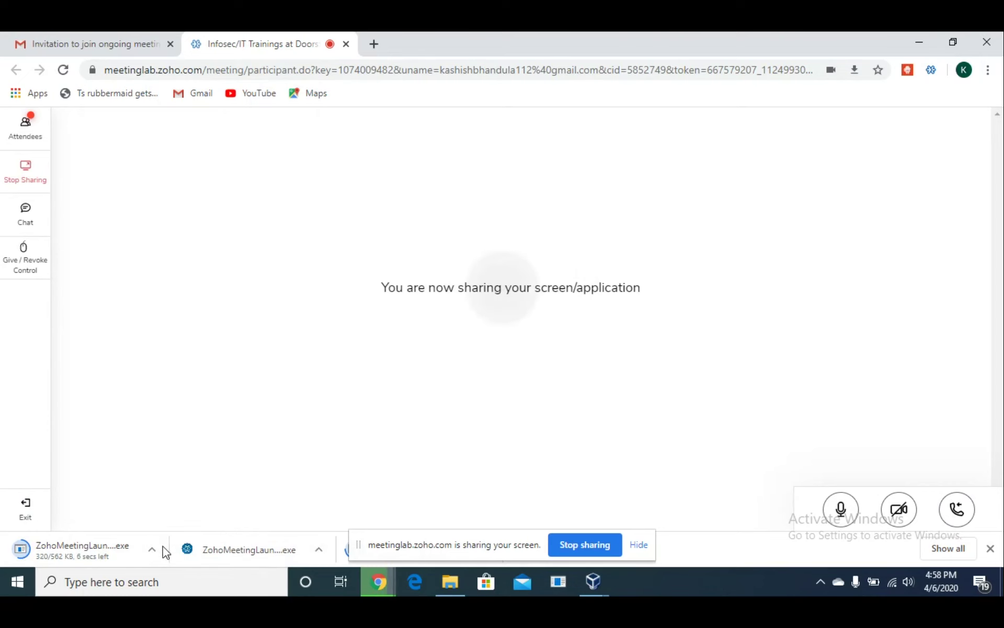
pyautogui.click(191, 550)
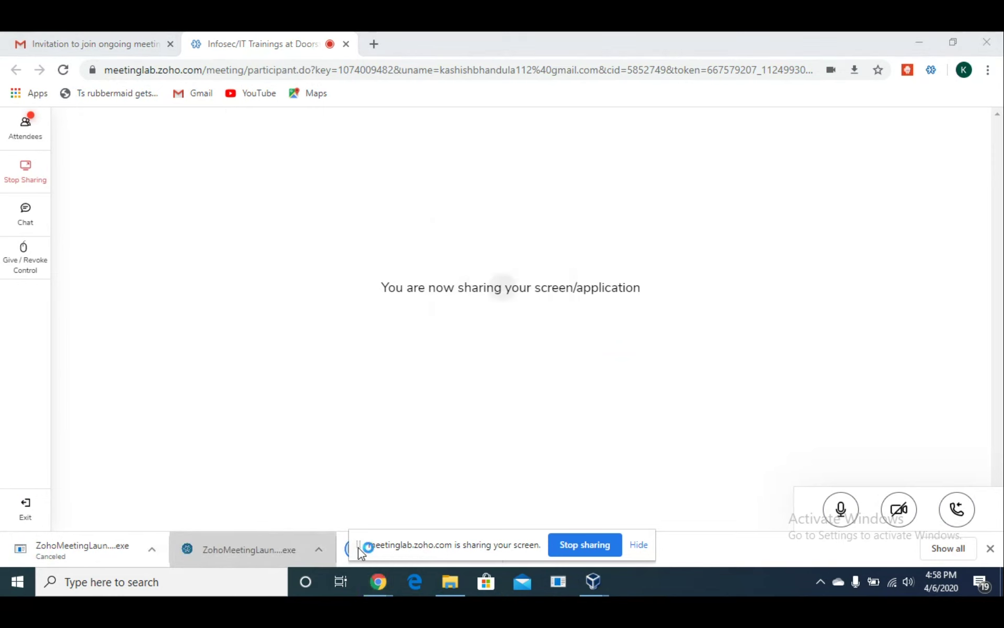
# Step: Show Chrome's download list, then view the Downloads folder in File Explorer
pyautogui.click(987, 73)
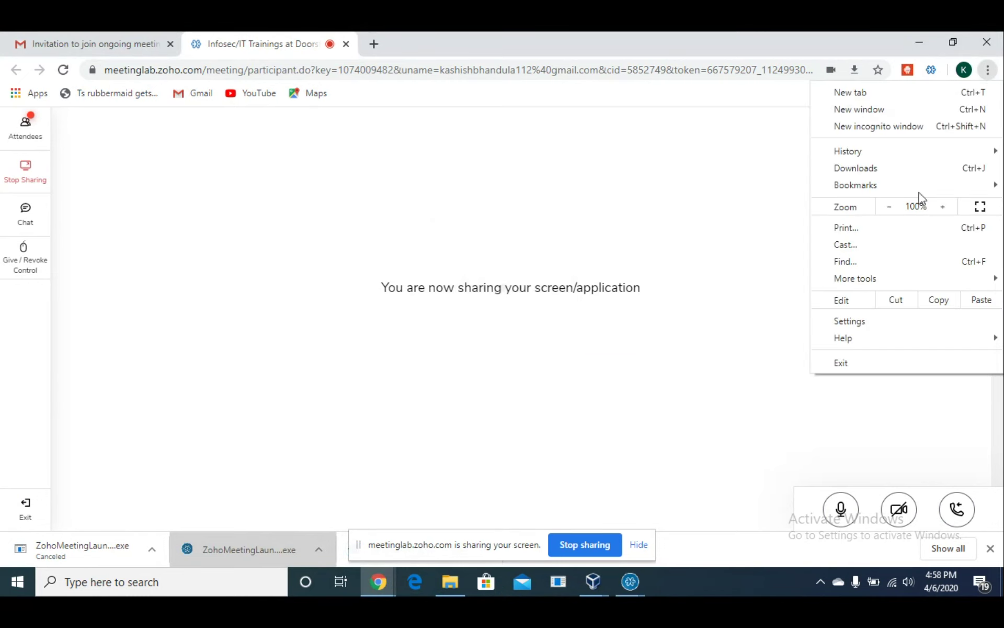
pyautogui.click(923, 167)
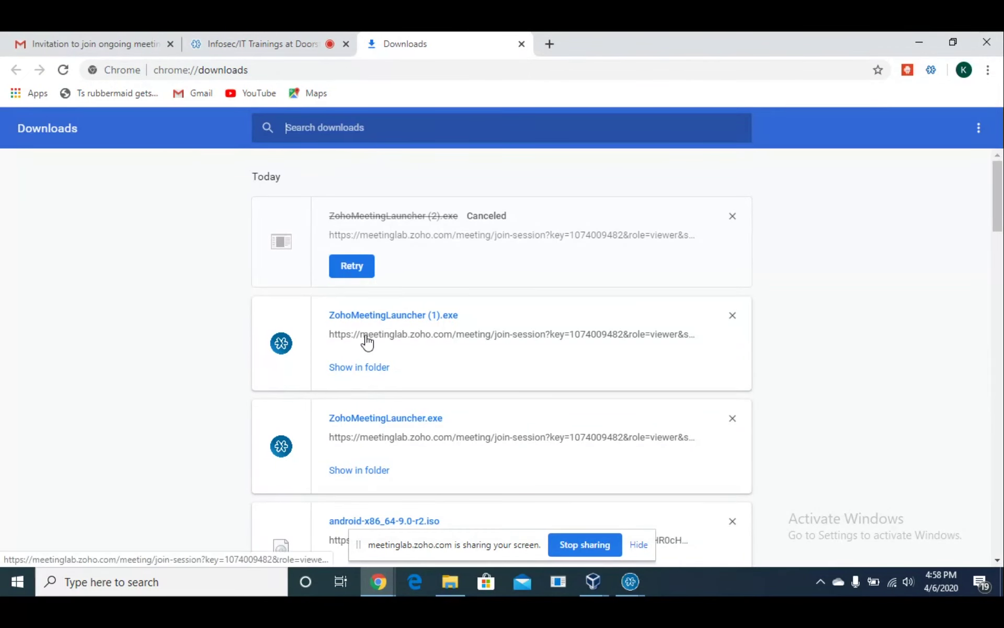
pyautogui.click(452, 575)
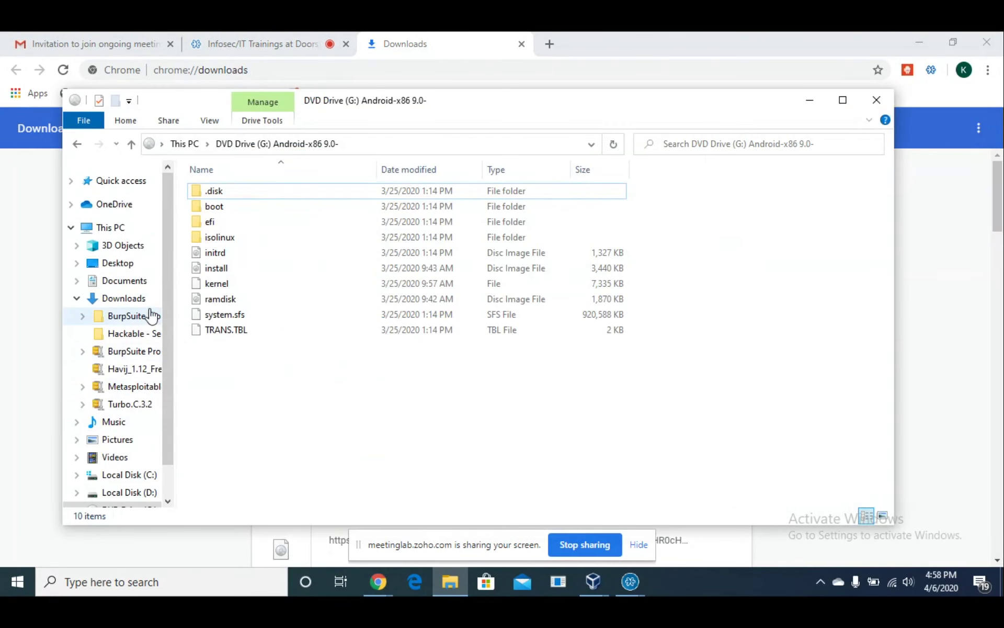
pyautogui.click(134, 299)
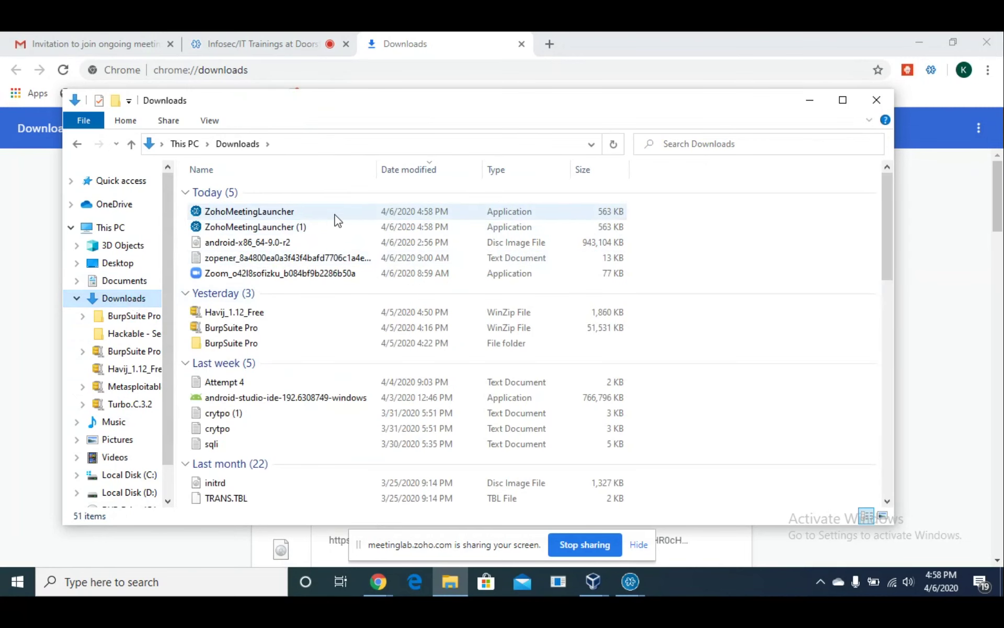
# Step: Try to run ZohoMeetingLauncher again from the Downloads folder, dismissing the running-instance warning each time
pyautogui.click(338, 219)
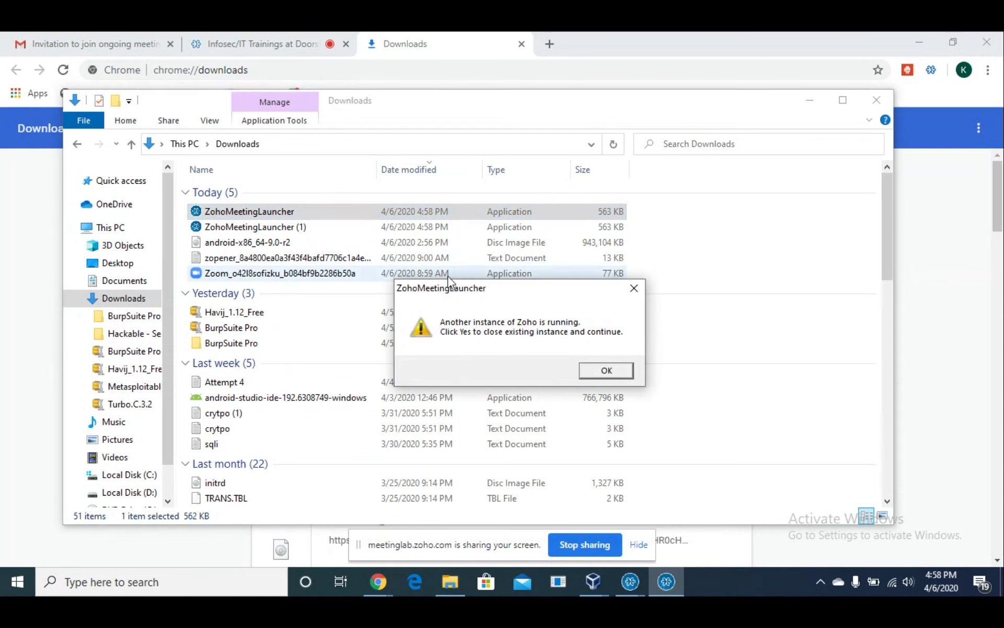
pyautogui.click(605, 370)
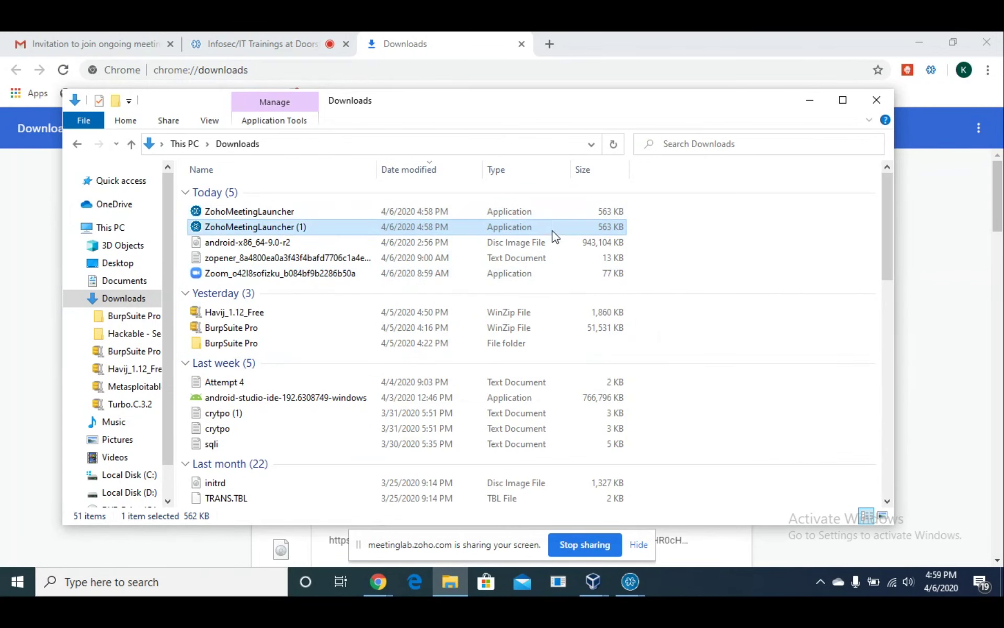
pyautogui.doubleClick(530, 216)
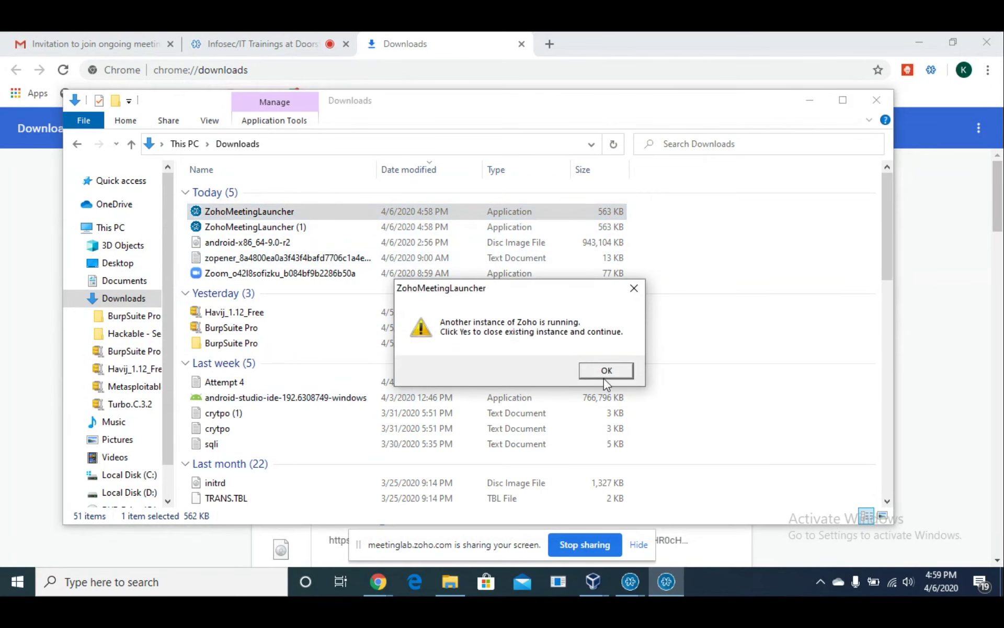
pyautogui.click(605, 373)
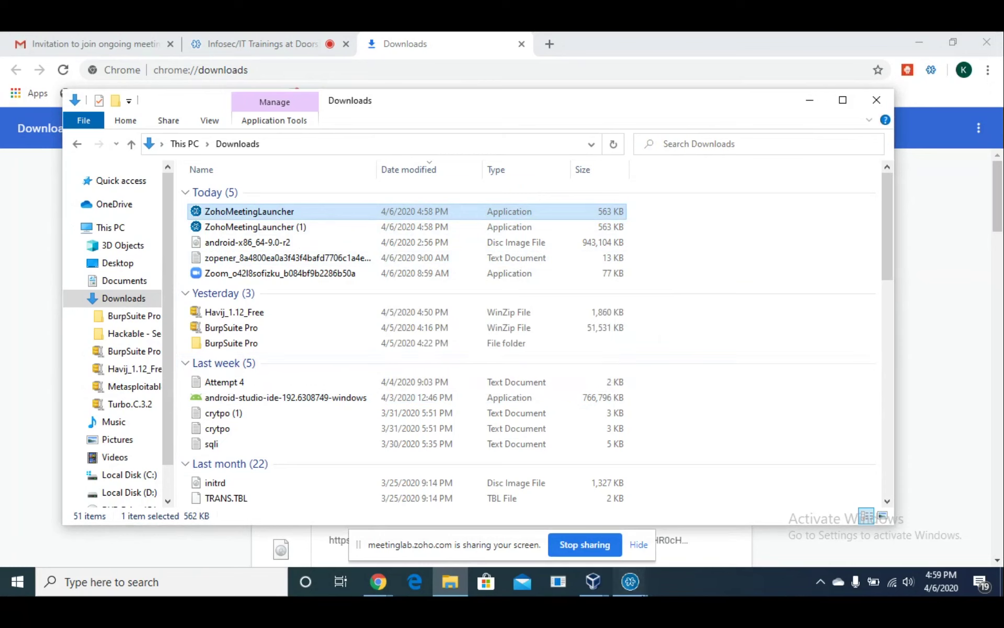
pyautogui.click(682, 517)
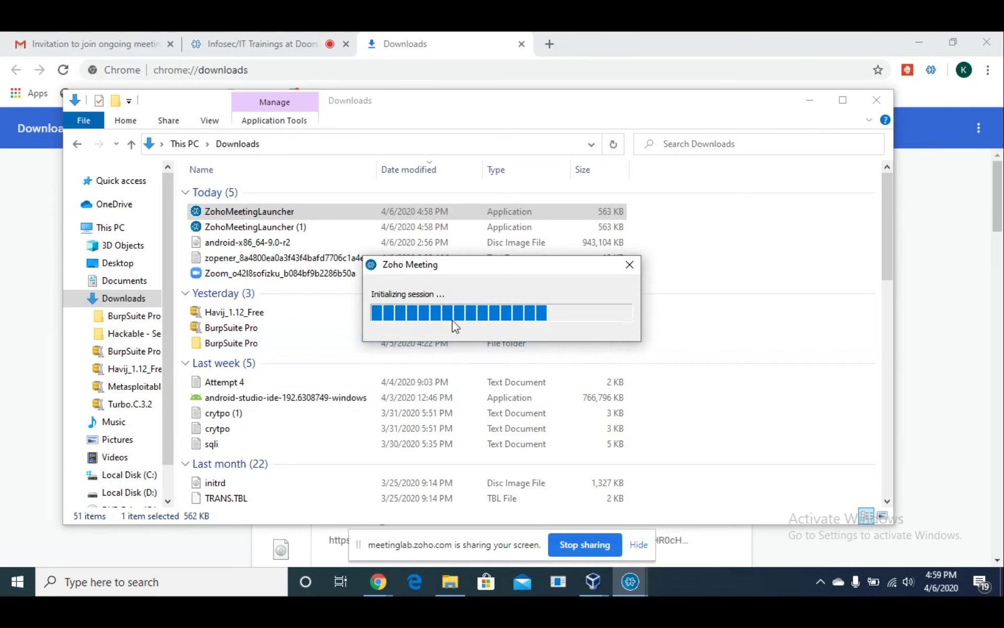
# Step: Switch back to VirtualBox and open the android machine's Storage settings, minimizing the Zoho Meeting window
pyautogui.moveTo(593, 581)
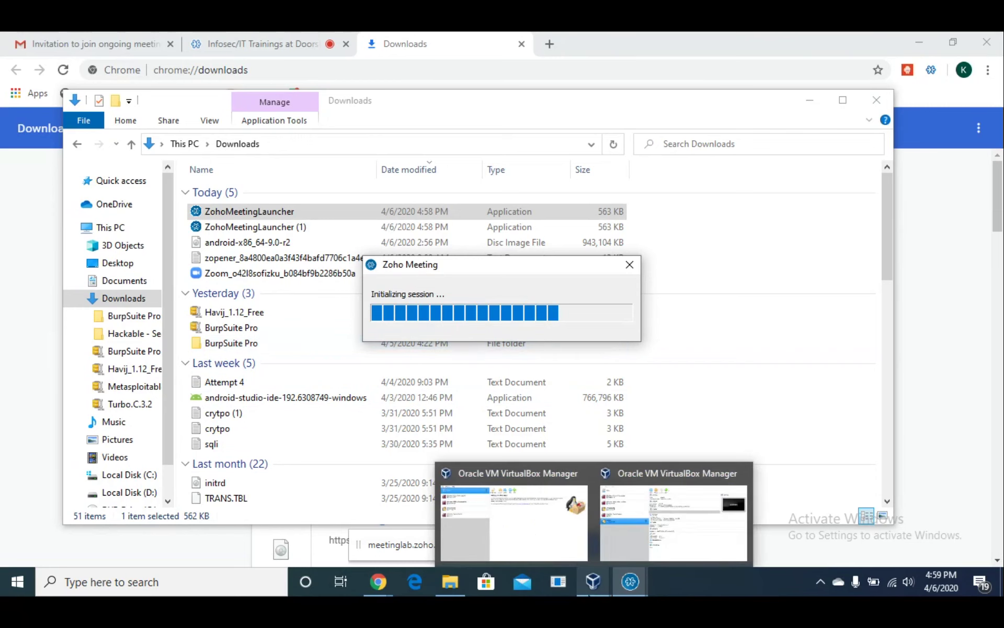
pyautogui.click(567, 531)
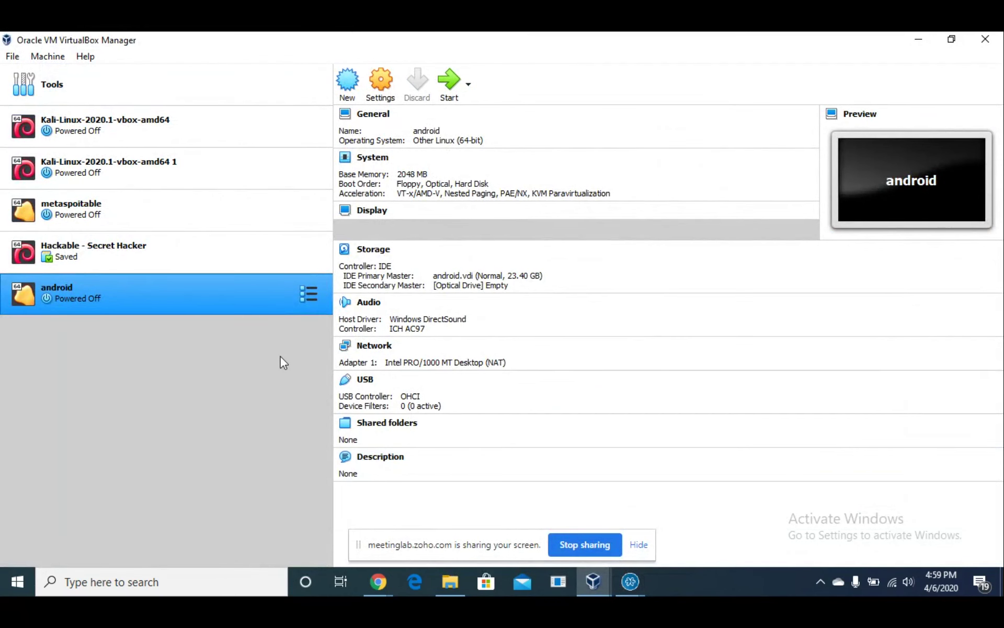
pyautogui.click(303, 298)
pyautogui.rightClick(303, 297)
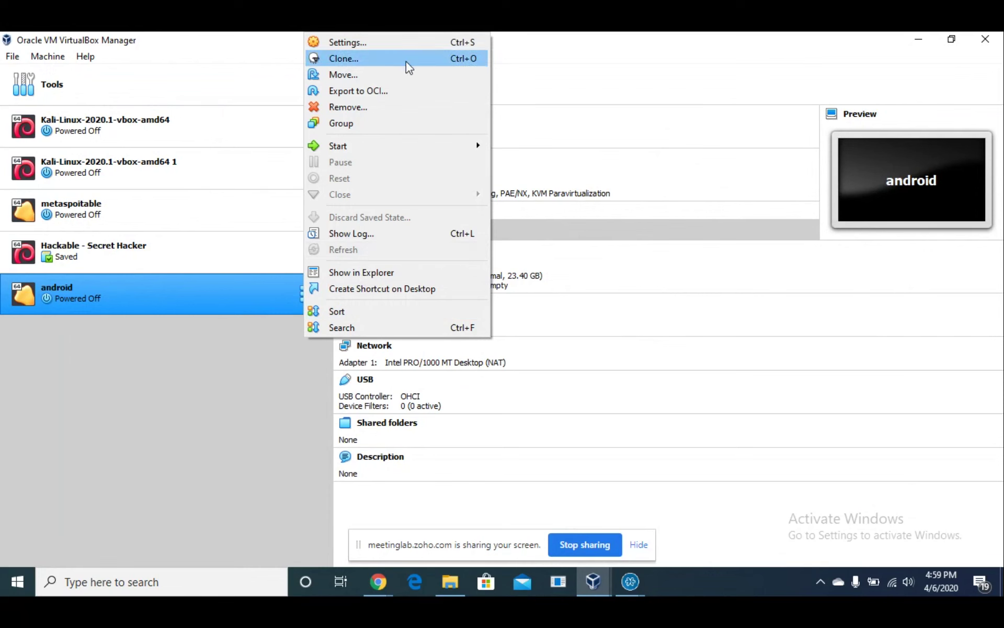
pyautogui.click(383, 46)
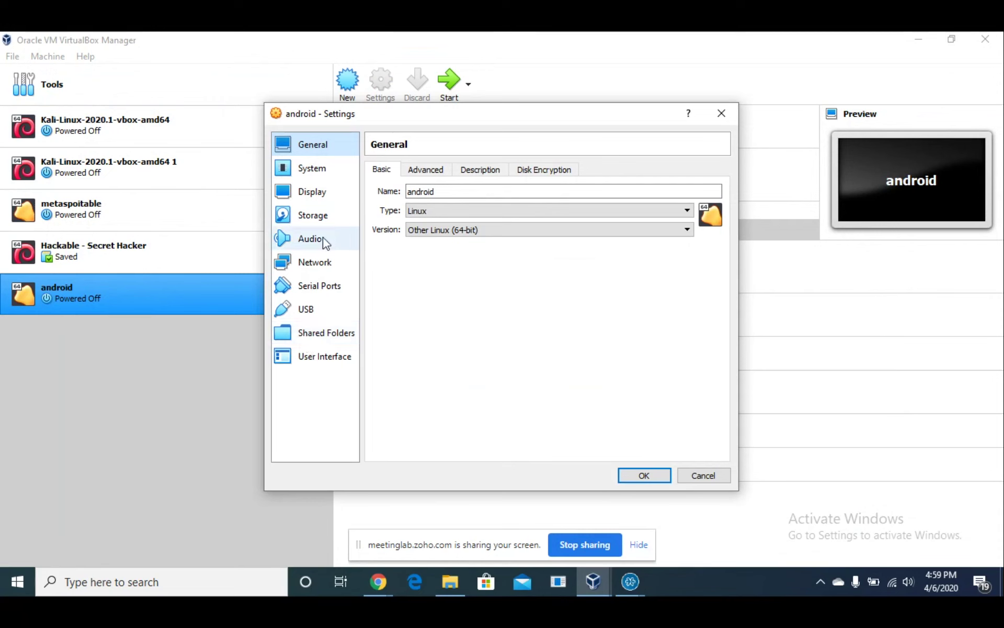
pyautogui.click(325, 217)
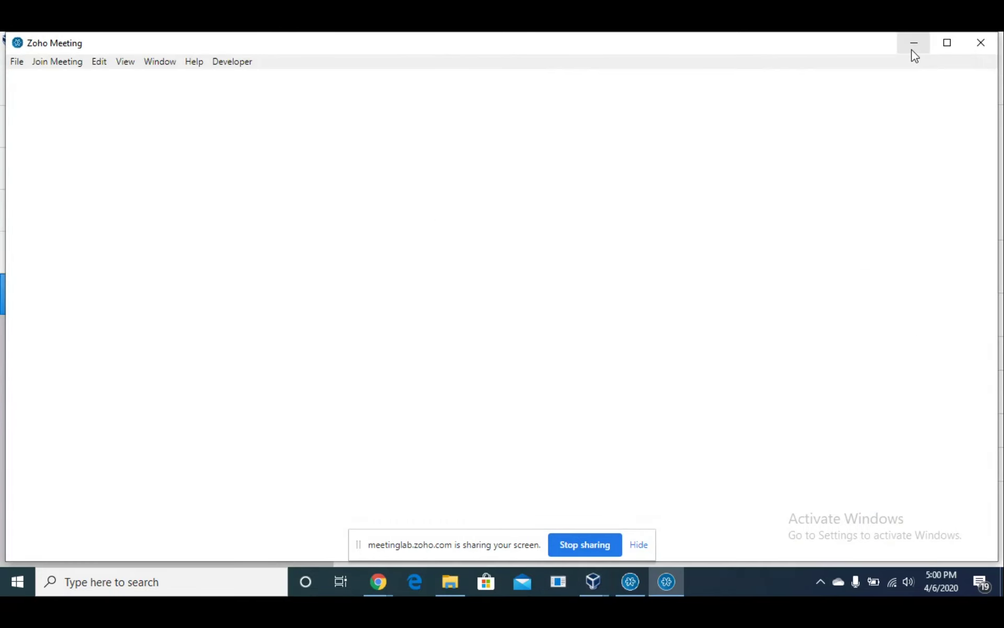
pyautogui.click(913, 50)
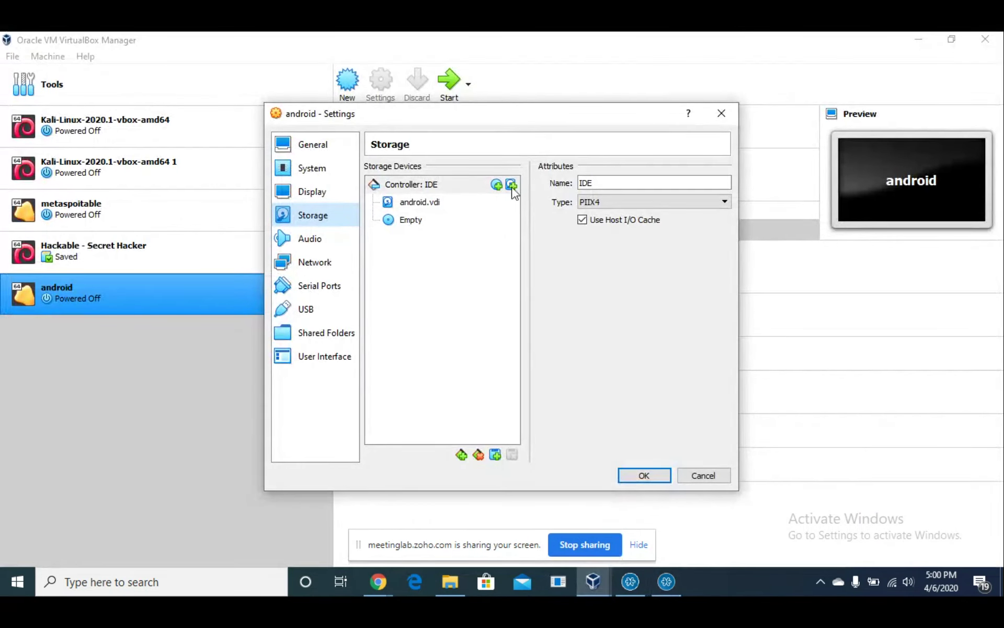